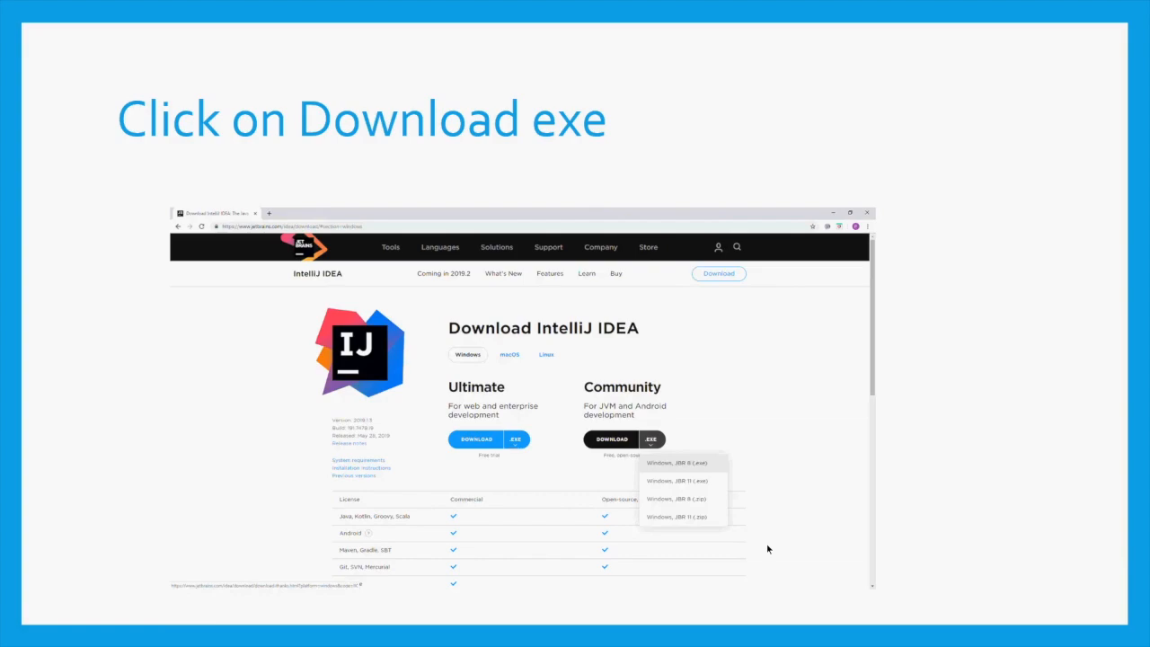
key(Right)
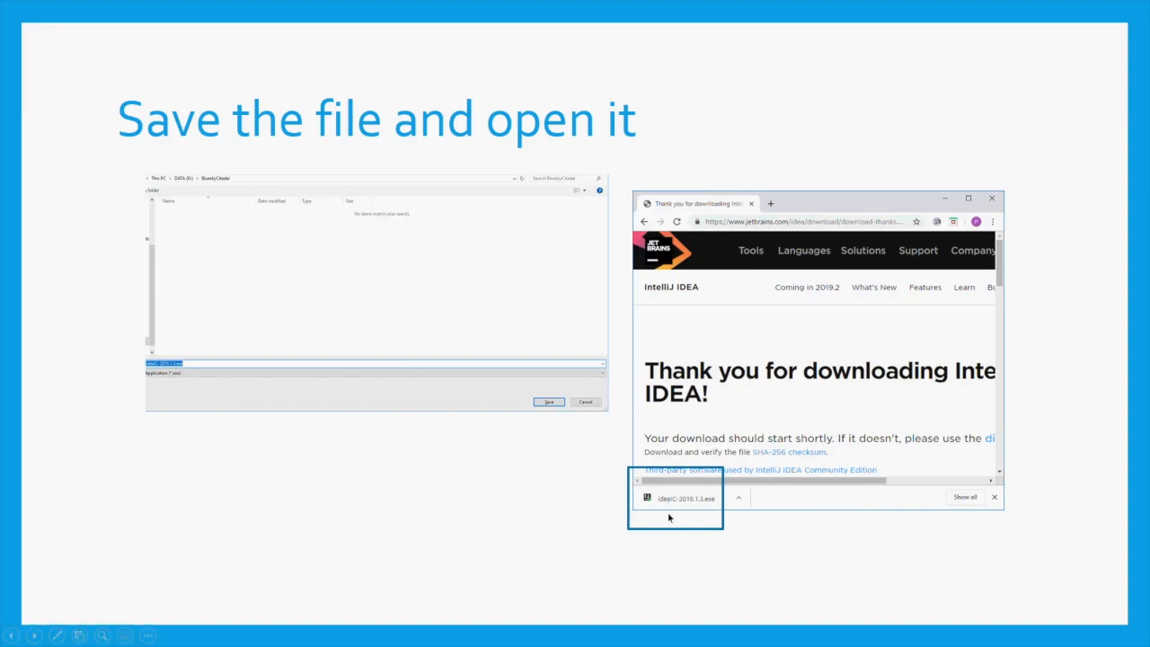
click(737, 524)
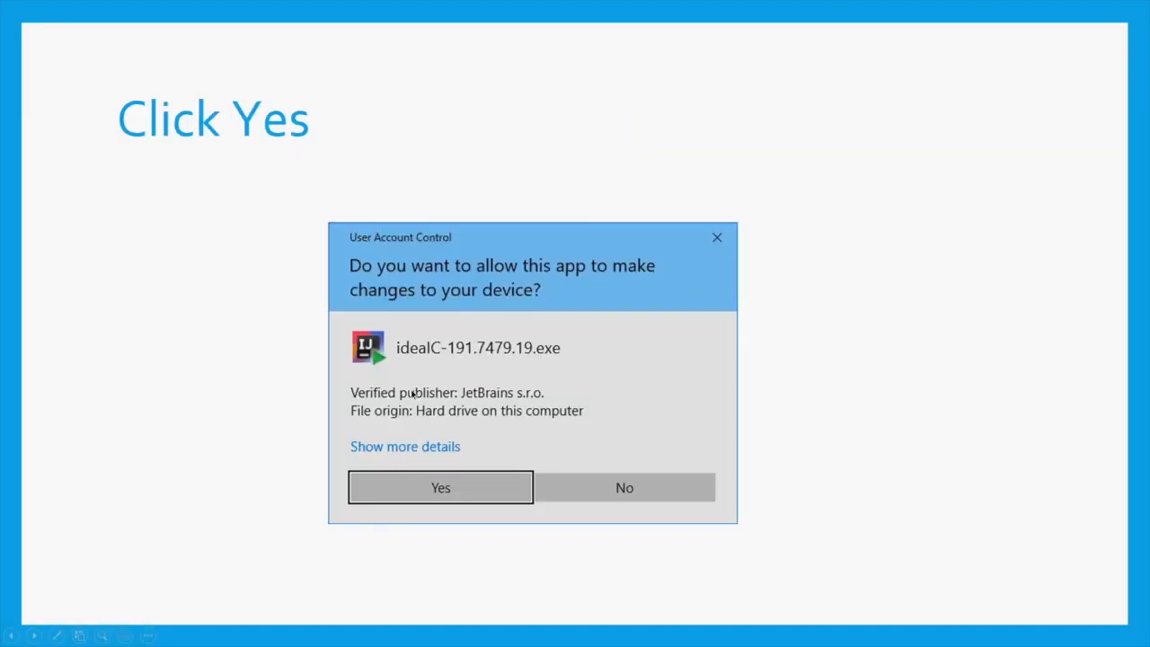
click(720, 489)
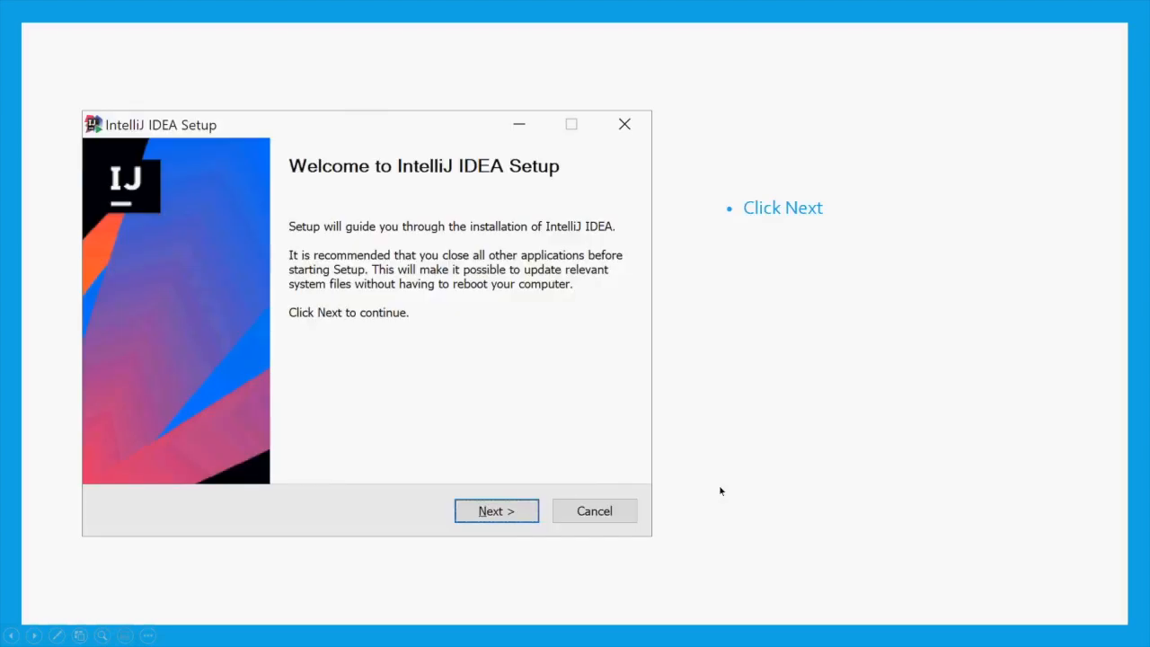
click(712, 464)
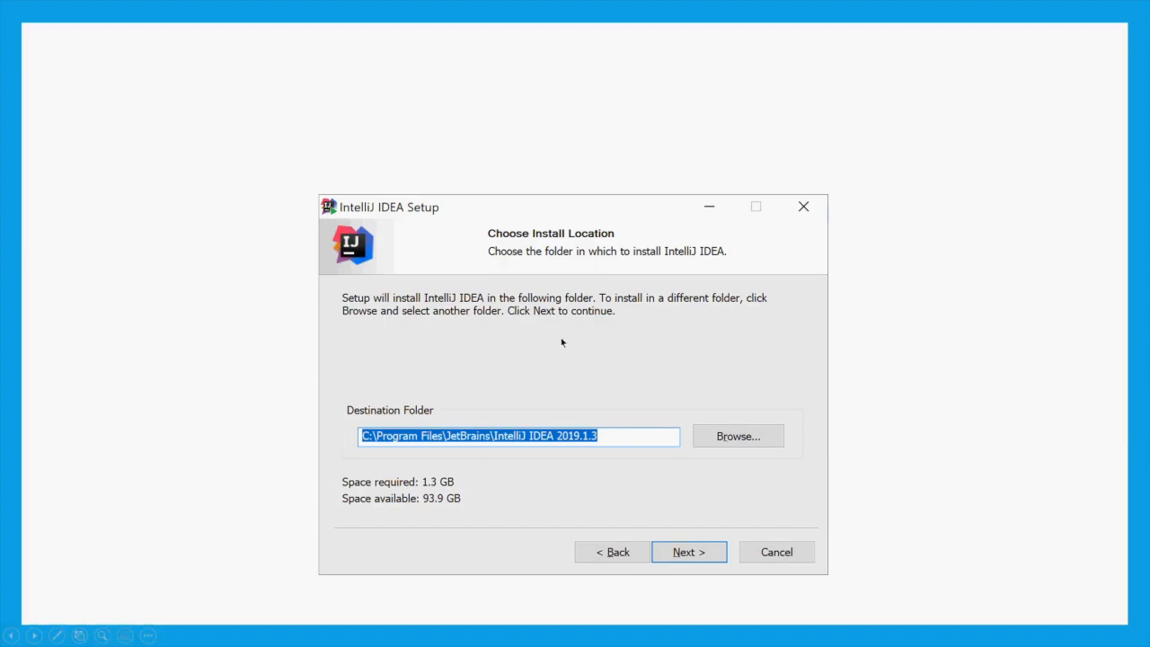
click(736, 489)
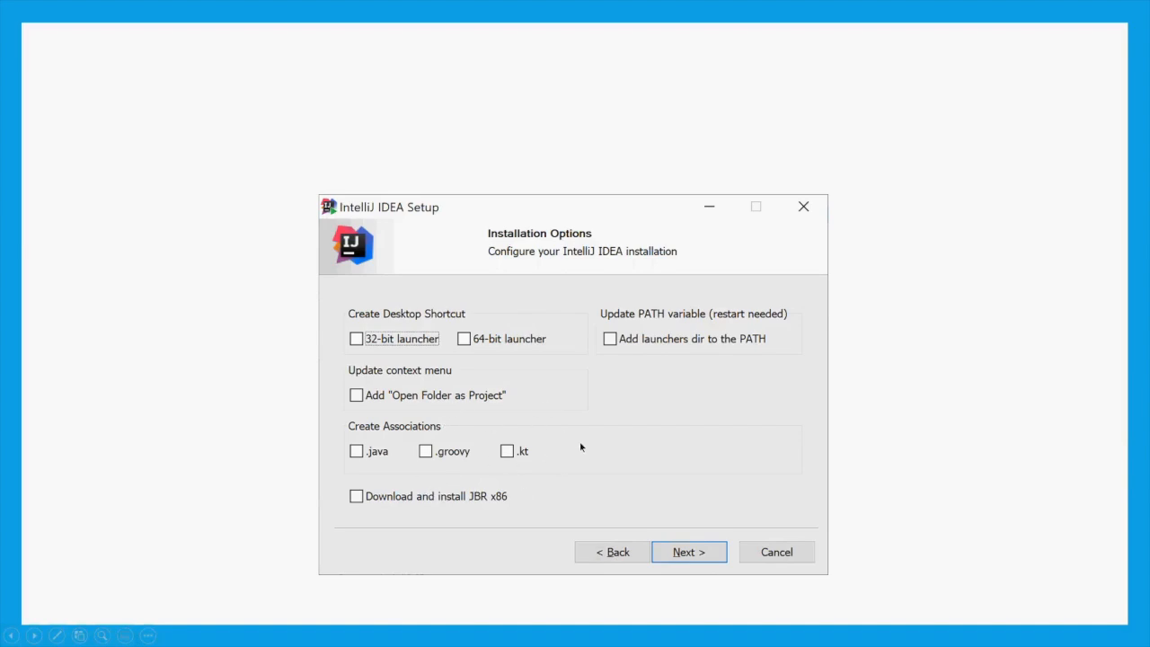
click(644, 419)
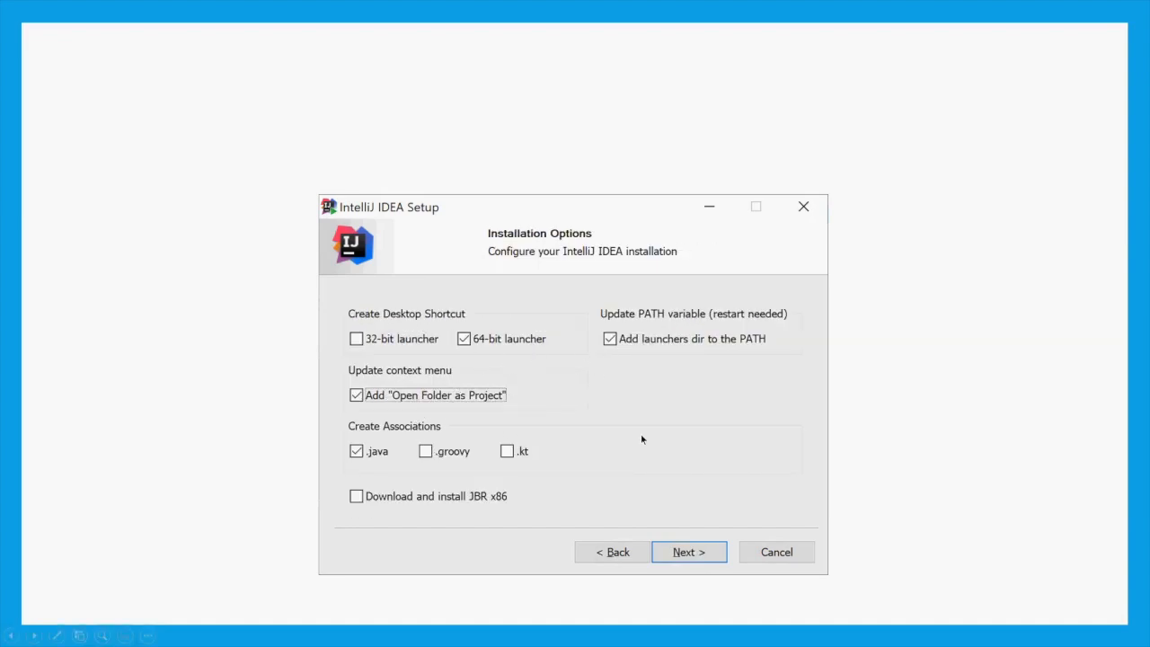
key(Return)
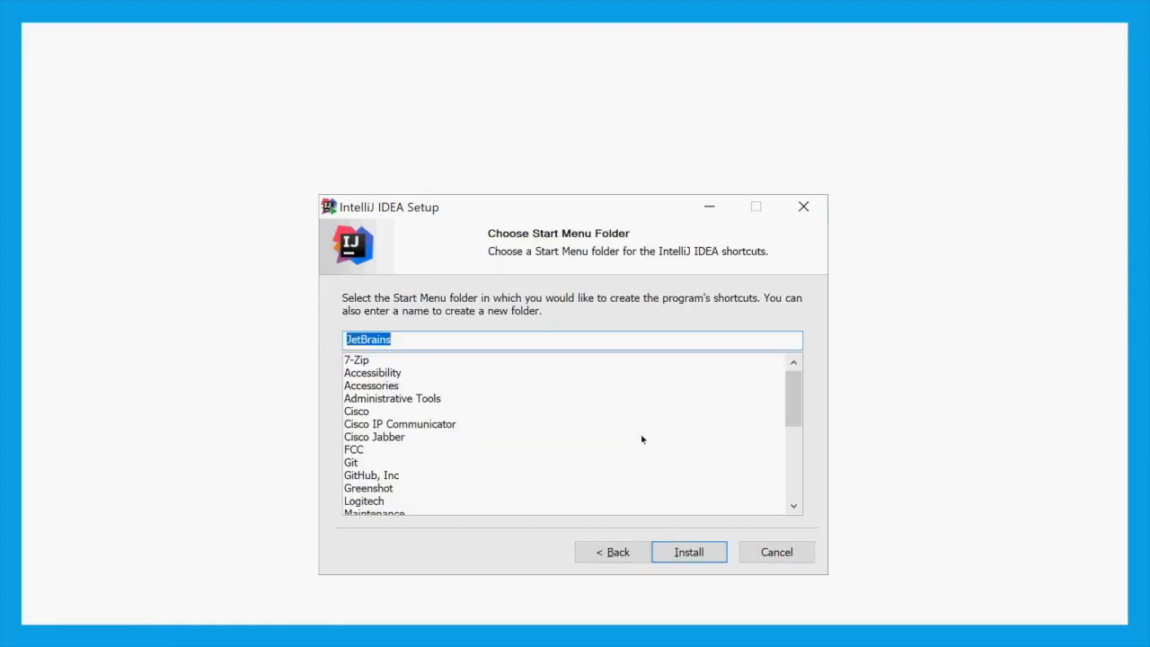
click(816, 315)
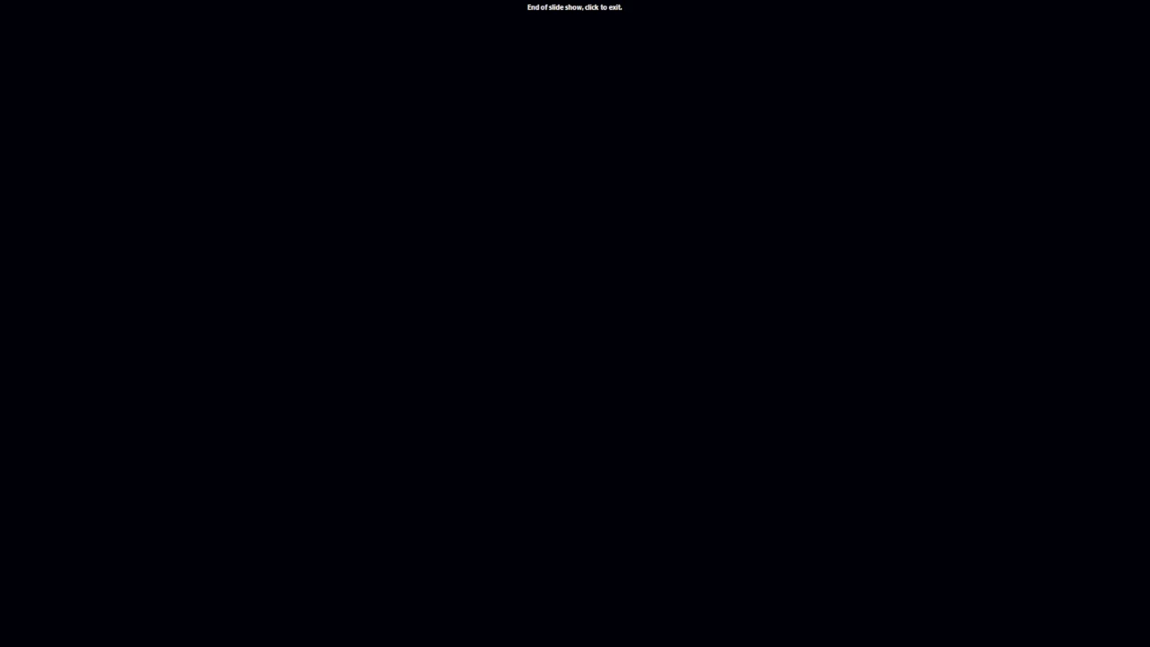
click(453, 251)
drag(454, 251, 207, 252)
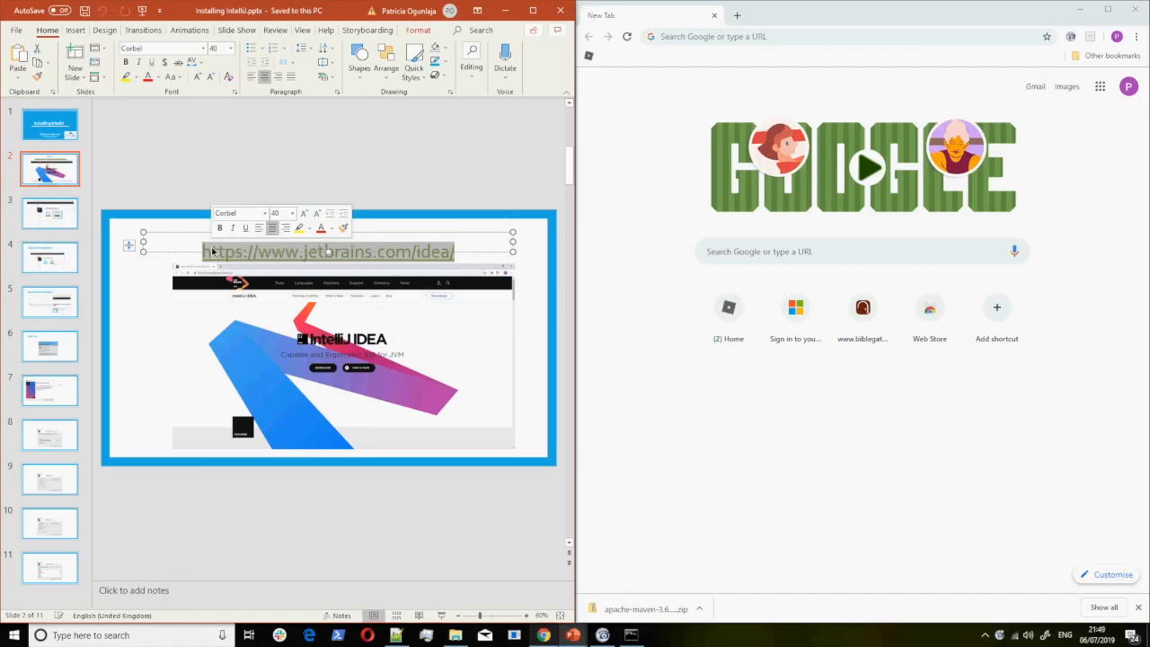
key(ctrl+c)
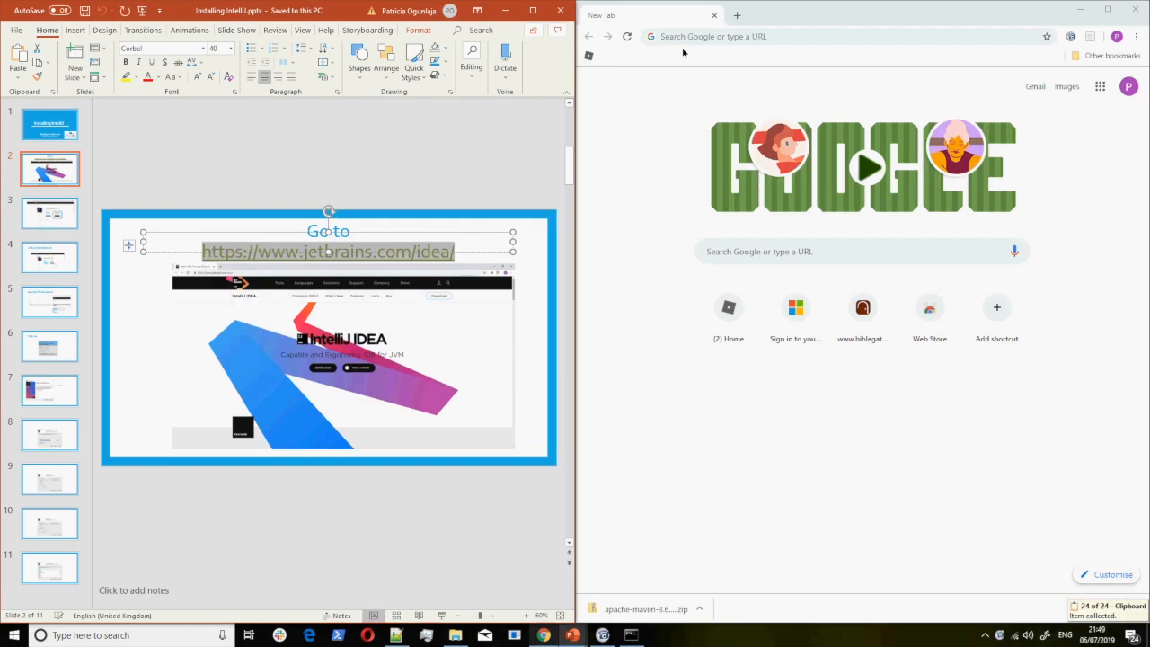
click(718, 36)
key(ctrl+v)
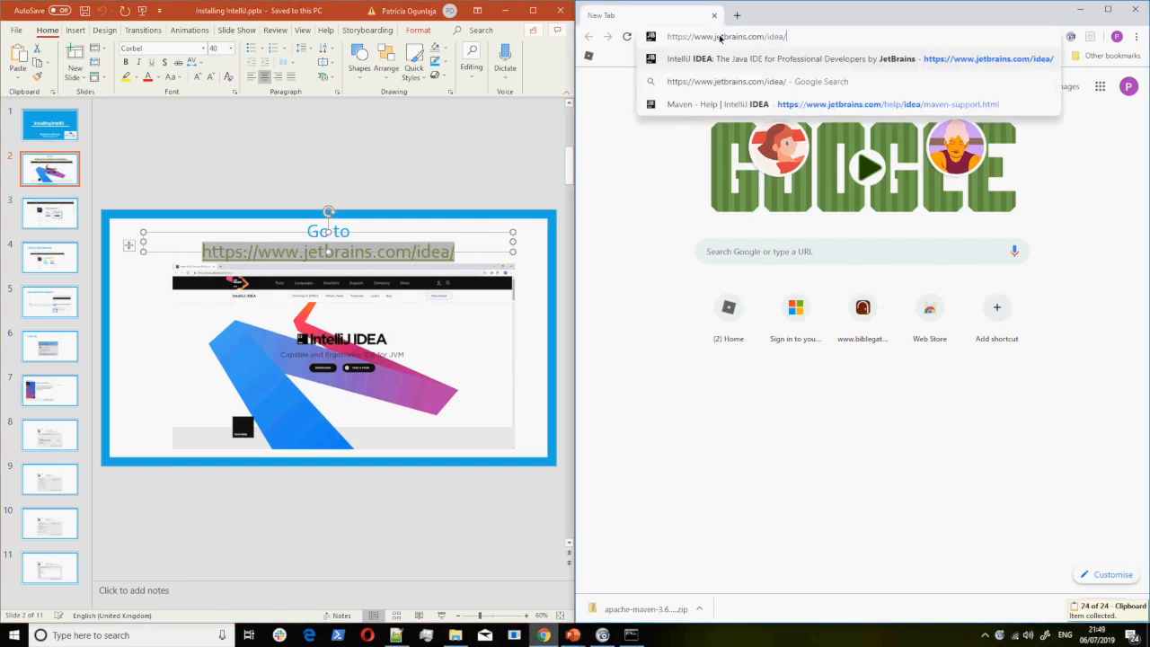
key(Return)
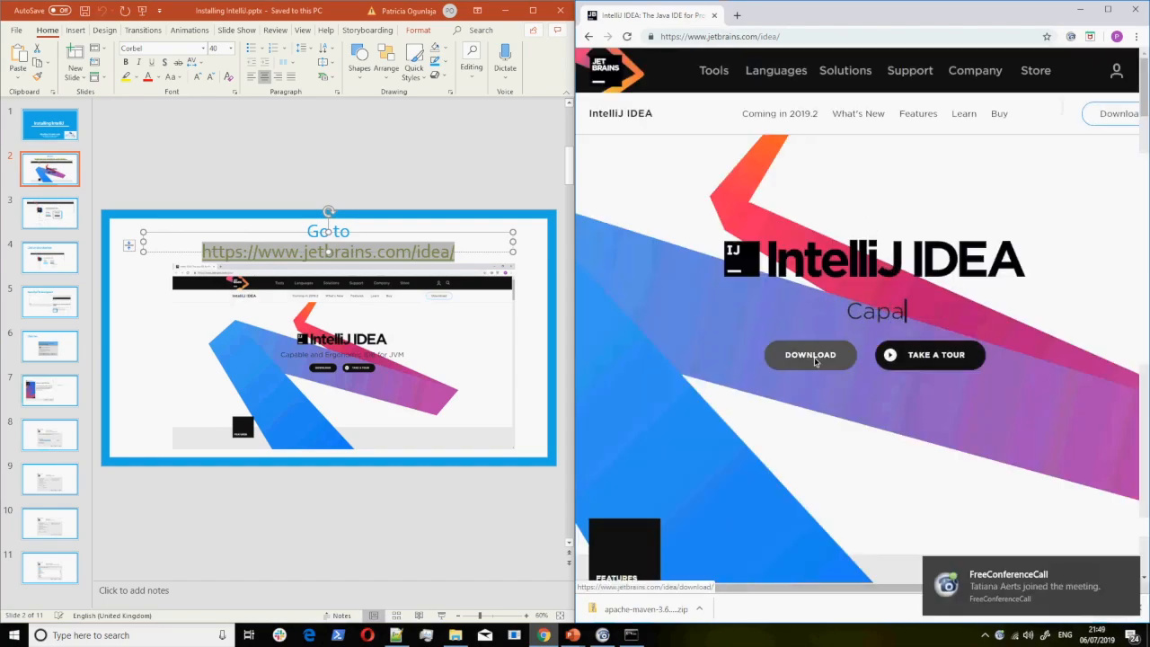
- Download the Community edition's Windows JBR 8 (.exe) installer and save it as ideaIC-2019.1.3.exe in the Training folder on drive D
click(812, 358)
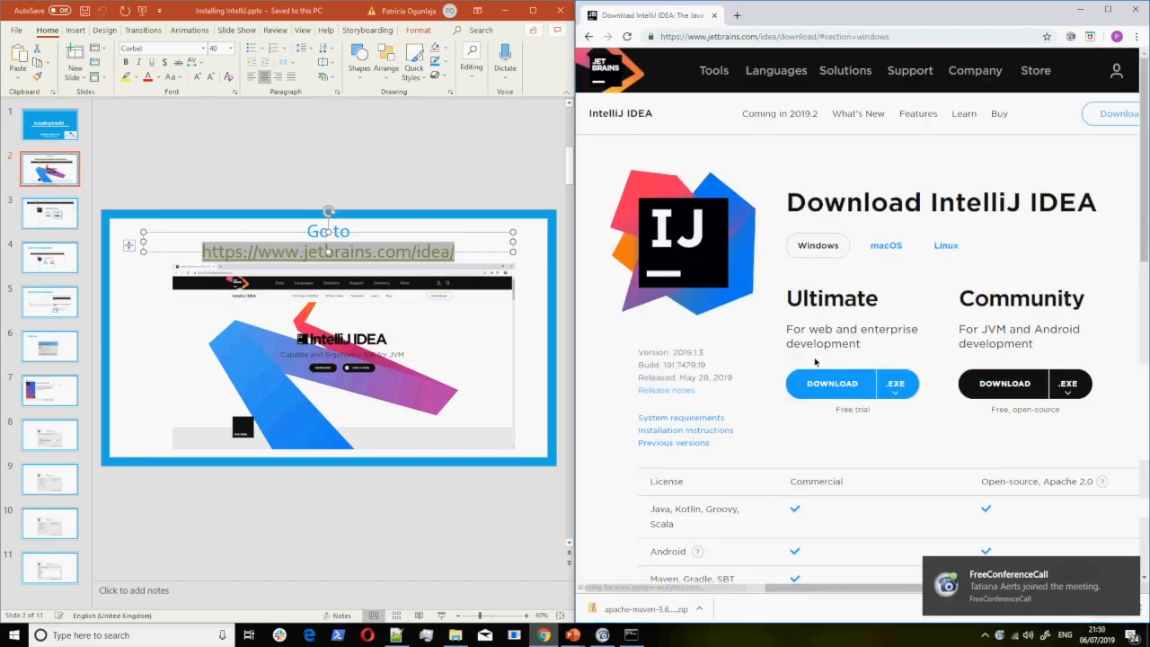
click(1067, 383)
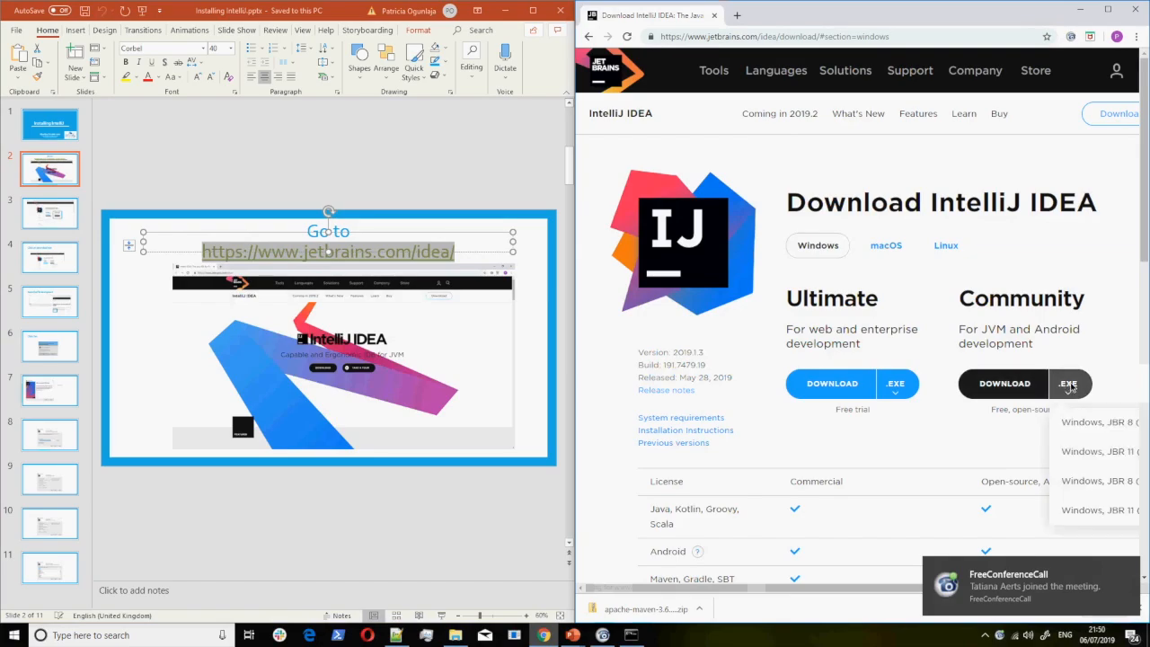
click(1106, 422)
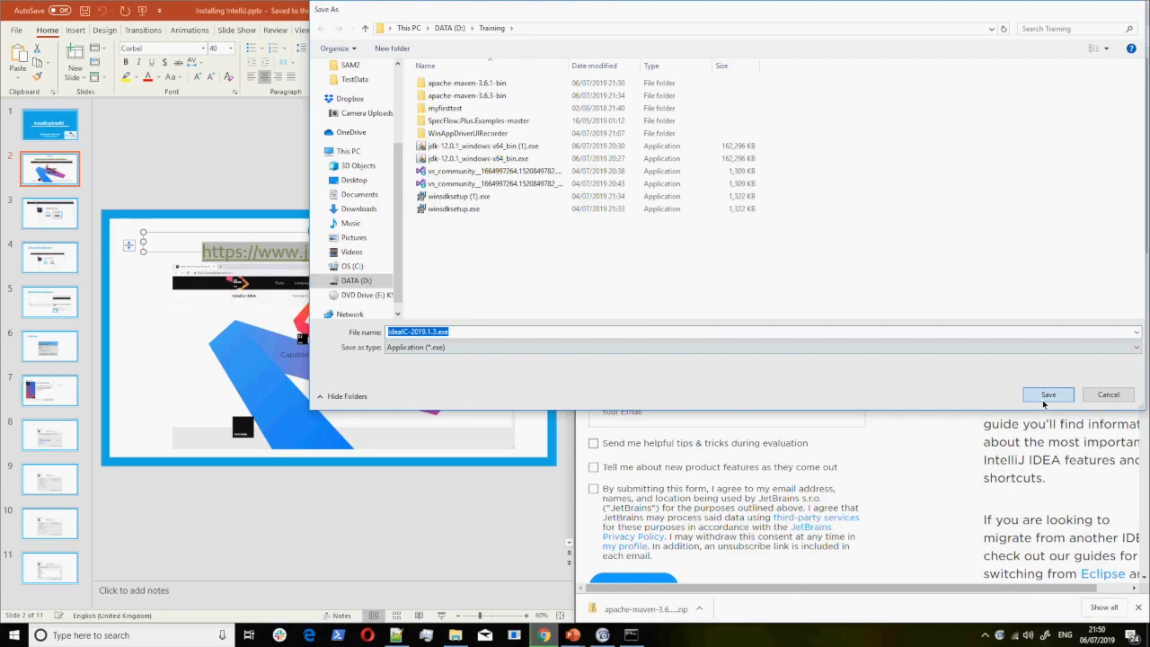
click(1046, 395)
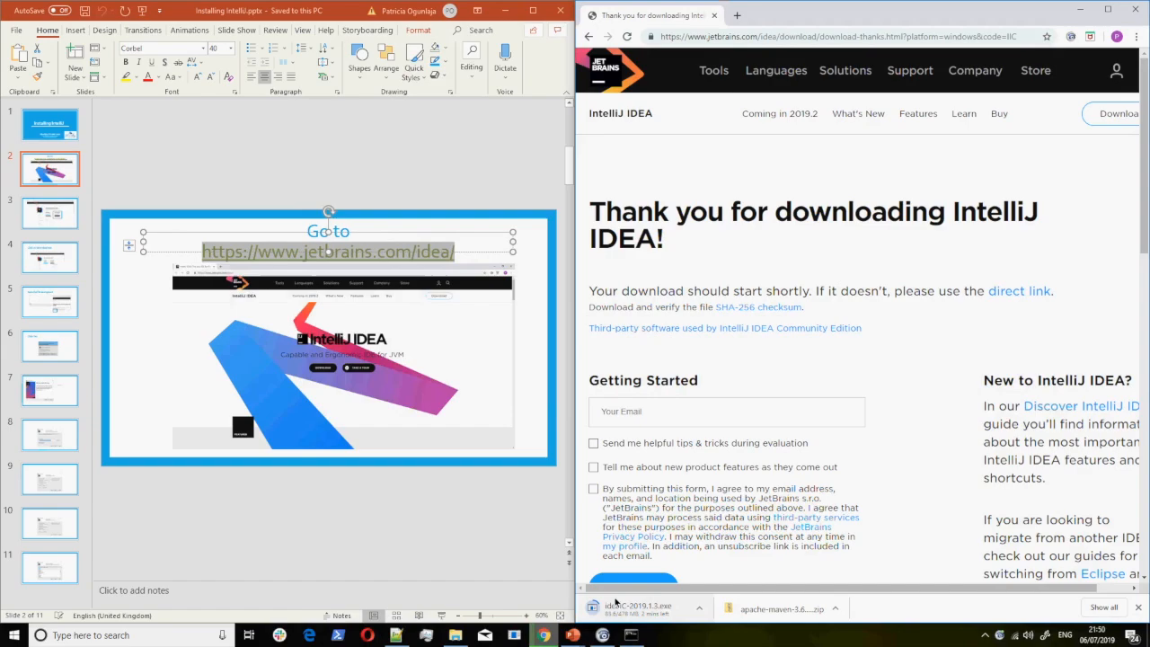
- Review the PowerPoint slides on choosing the Community download, saving and opening the file, and allowing the installer
click(50, 217)
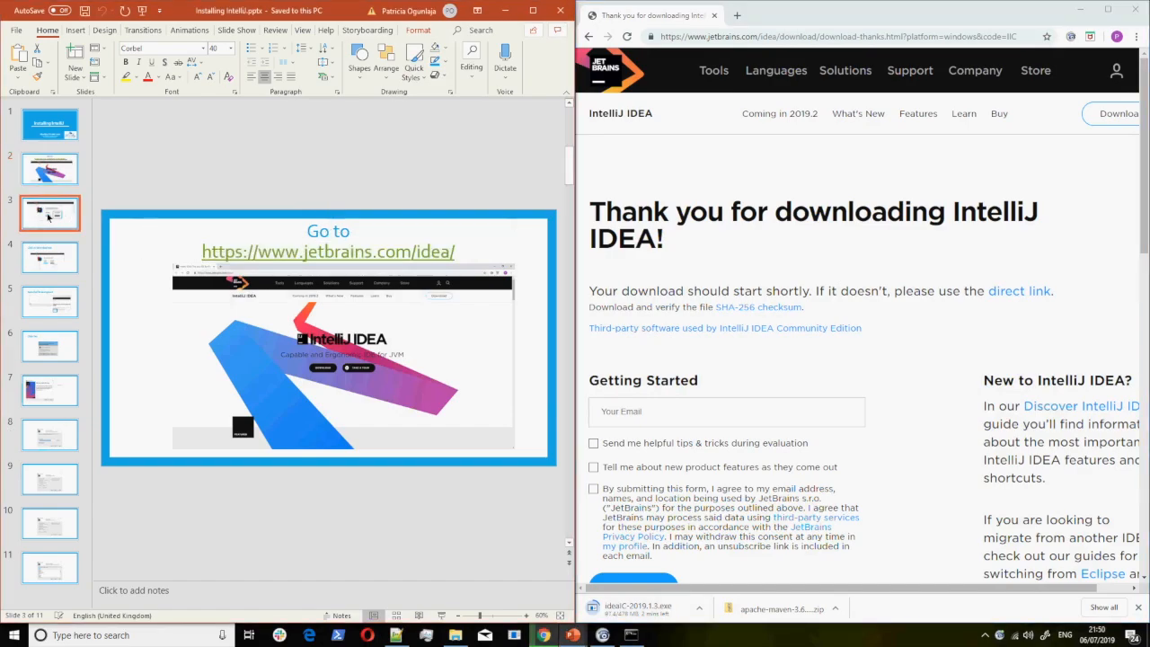
key(Down)
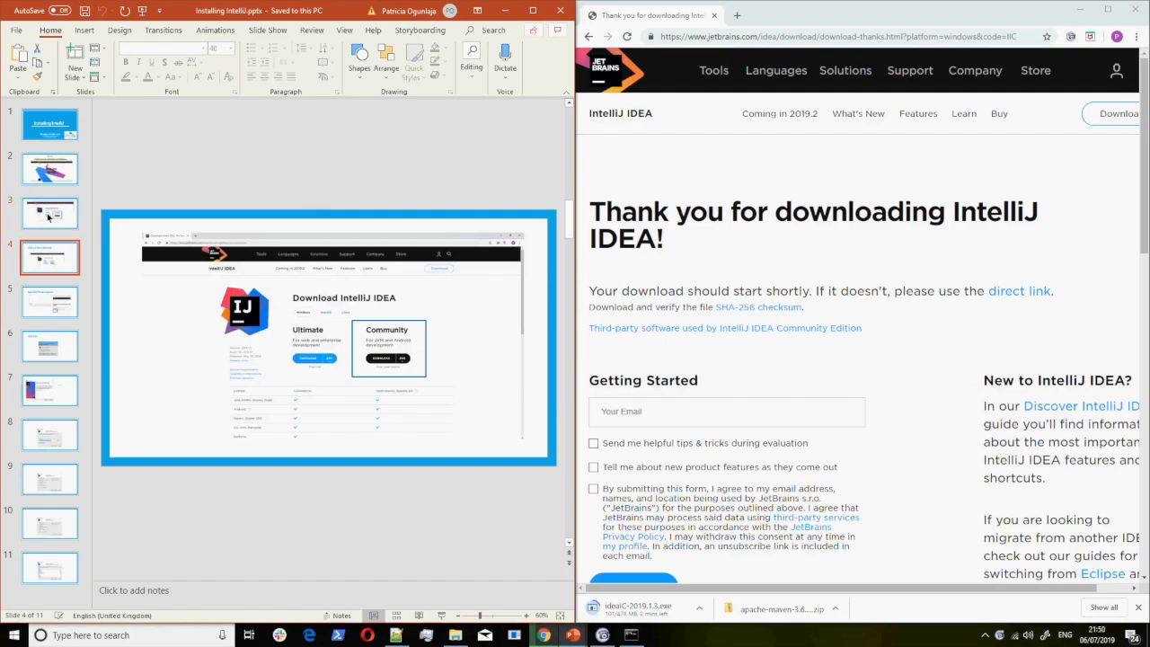
key(Down)
key(Down)
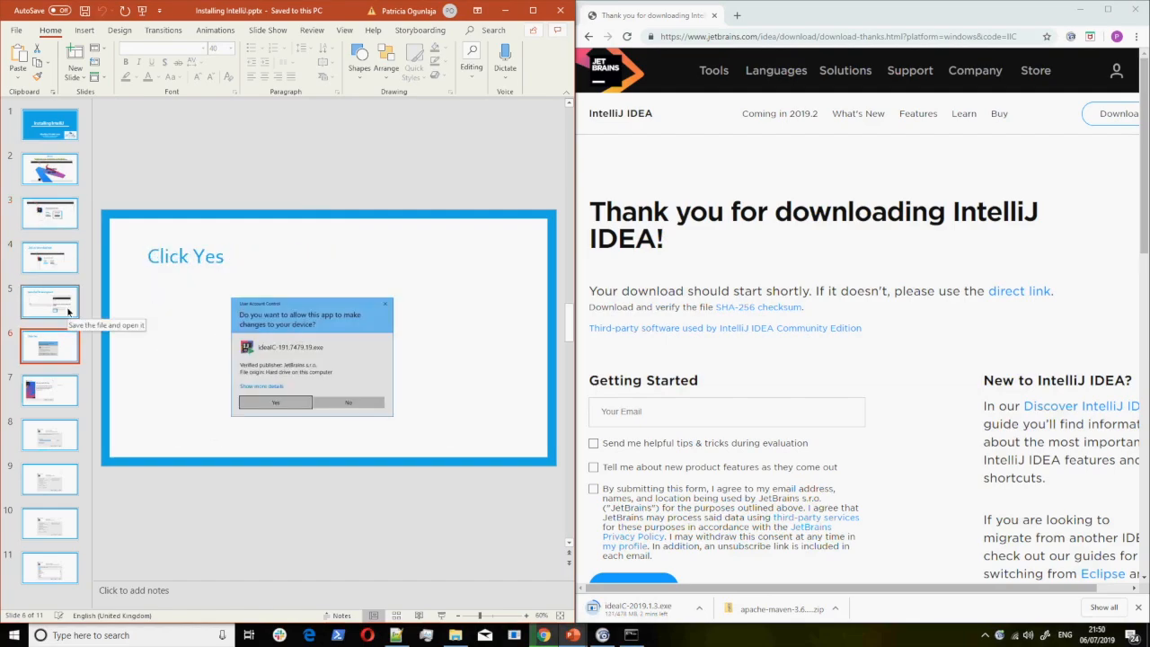
click(69, 311)
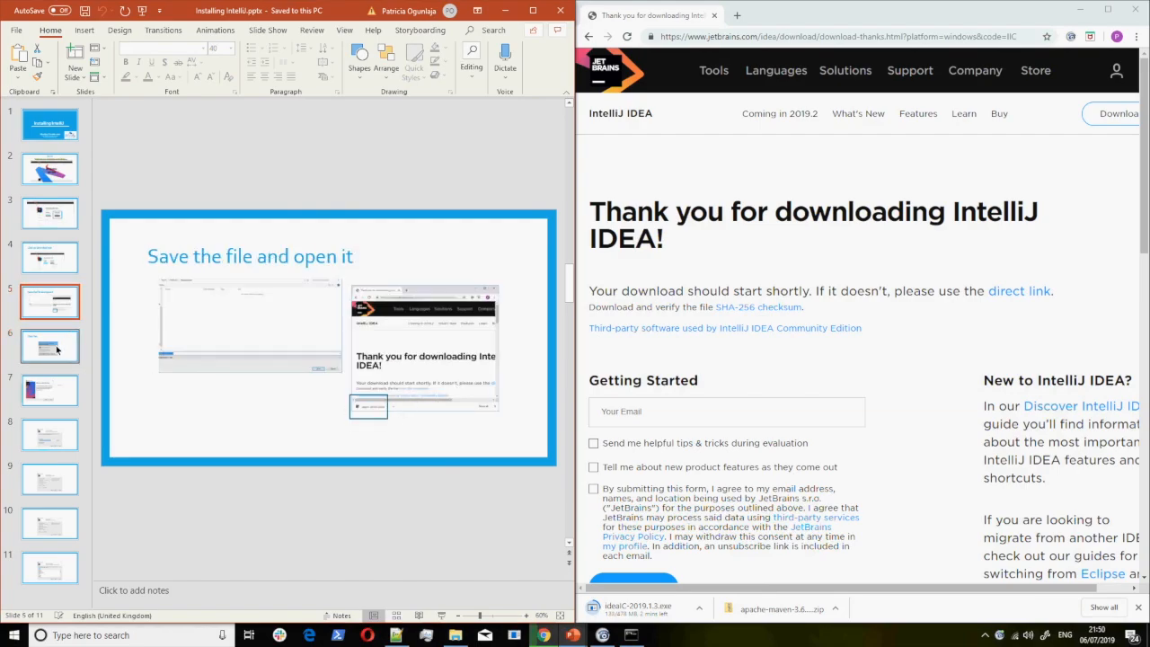
click(58, 349)
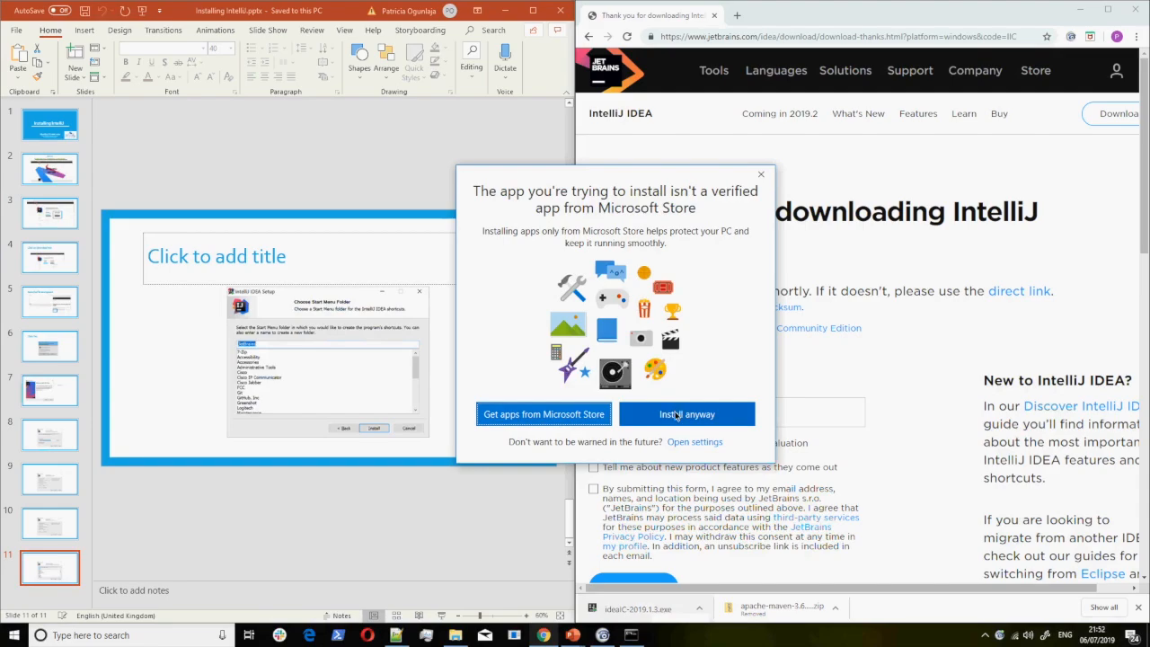
- Choose to install the unverified app anyway, allow it to change the device, and proceed past the setup welcome page
click(676, 415)
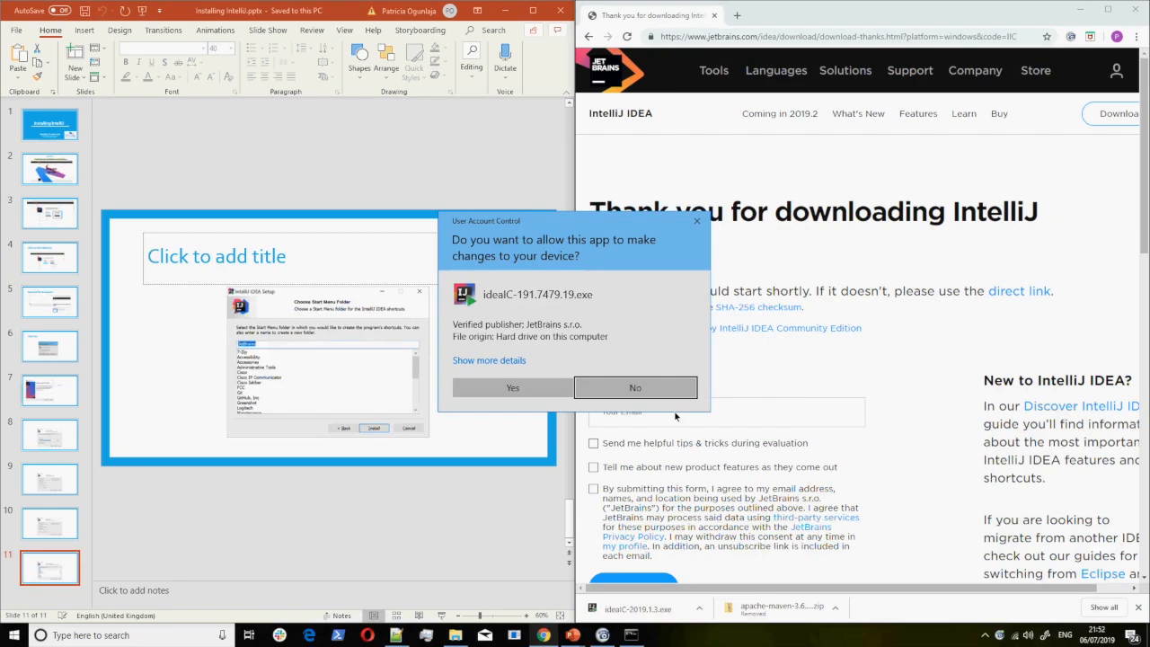
click(510, 388)
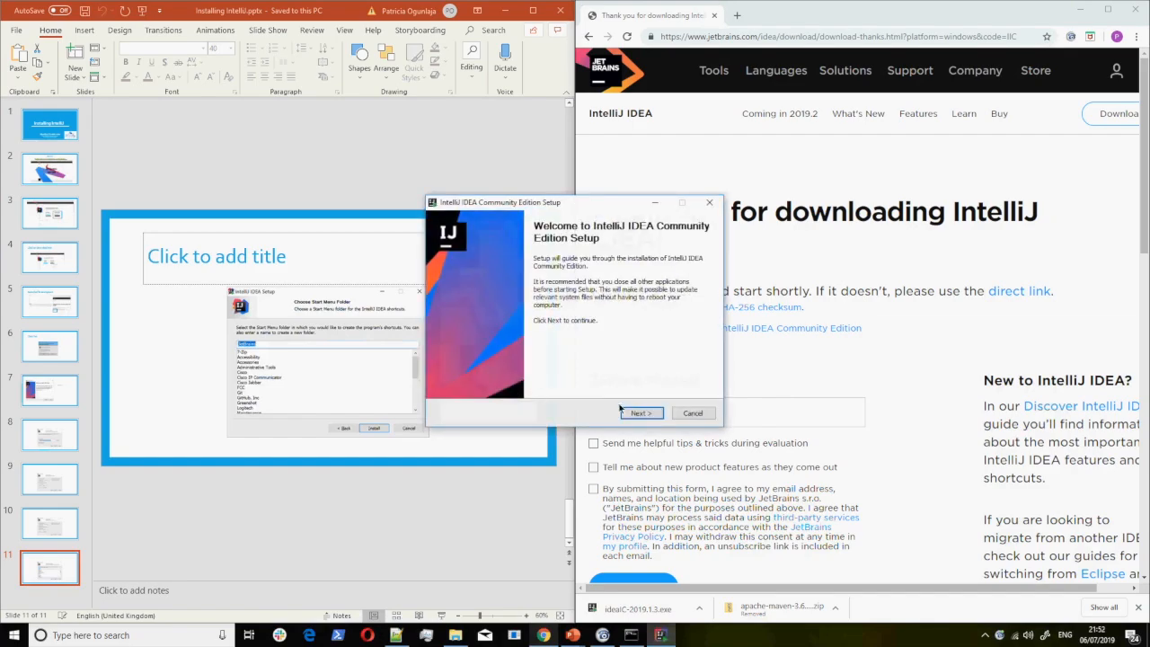
click(640, 413)
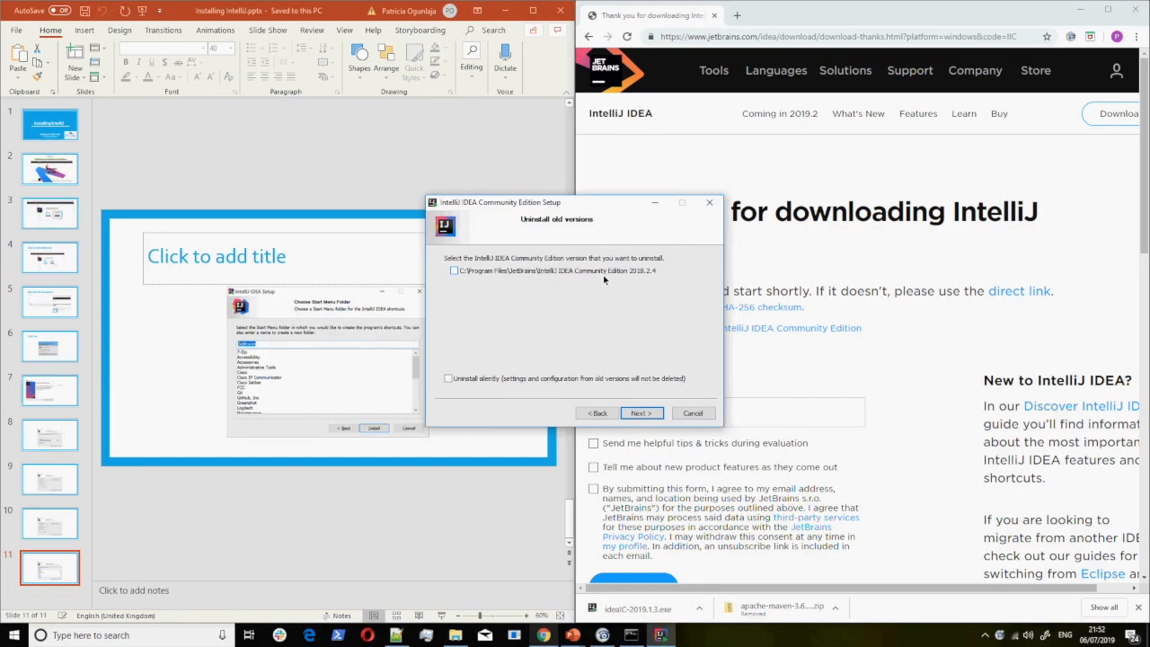
- Uninstall the old IntelliJ IDEA Community Edition 2018.2.4 without deleting its caches, settings or plugins
click(473, 270)
click(640, 413)
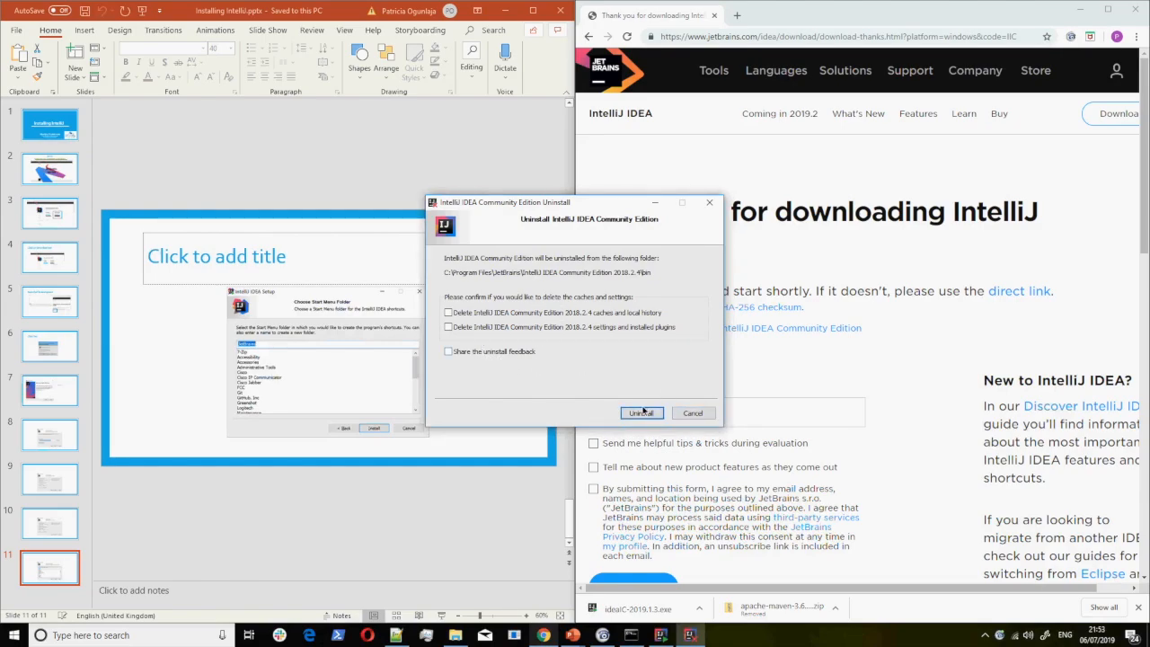
click(625, 414)
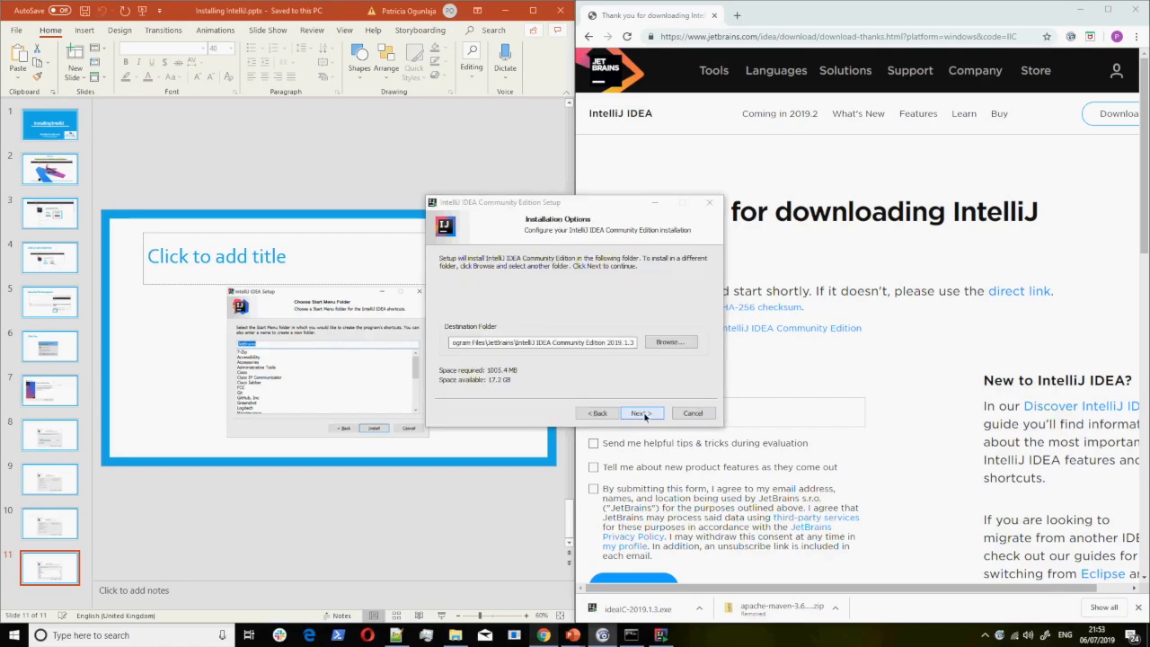
- Check the install location and accept the default destination folder for IntelliJ IDEA Community Edition 2019.1.3
click(639, 413)
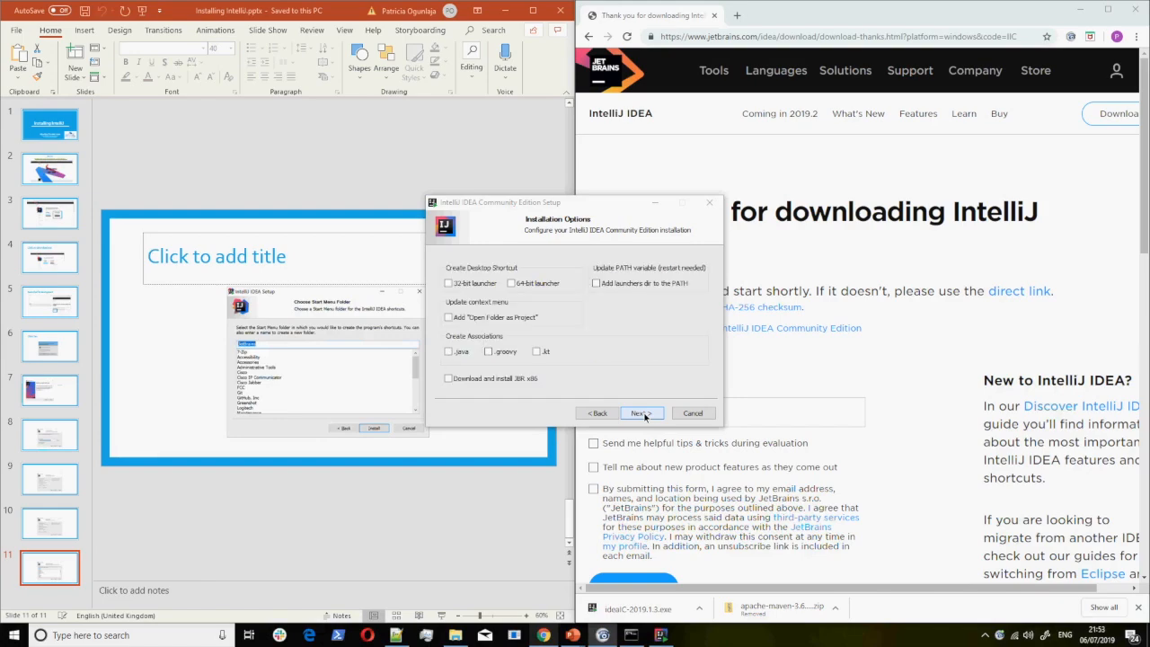
click(597, 413)
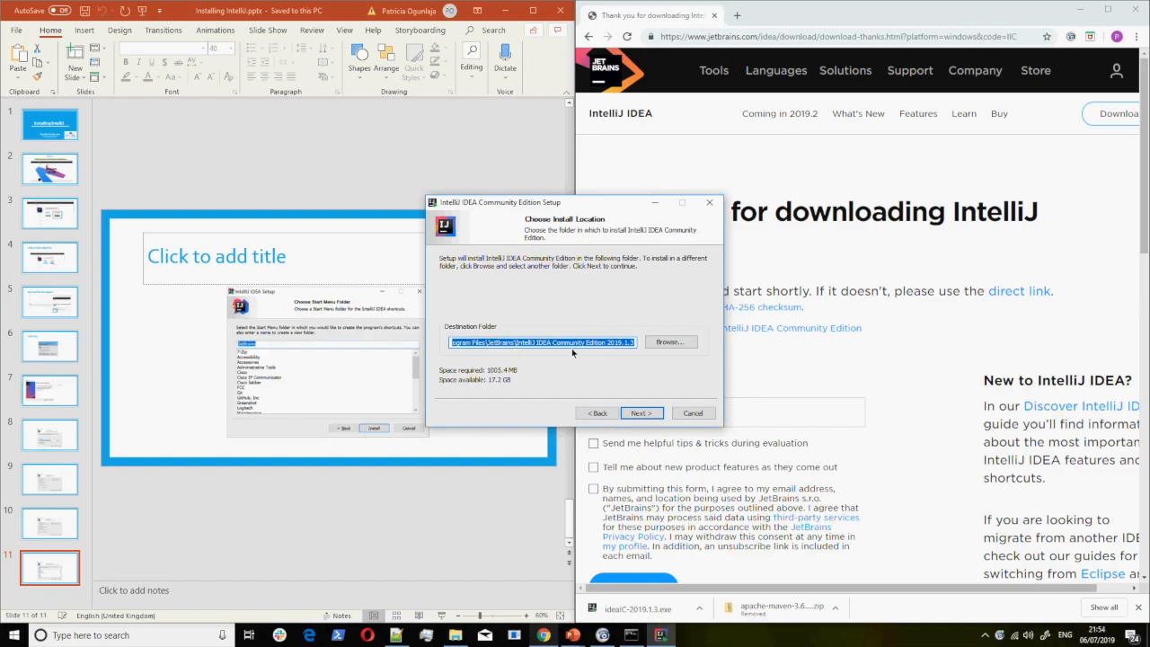
click(648, 414)
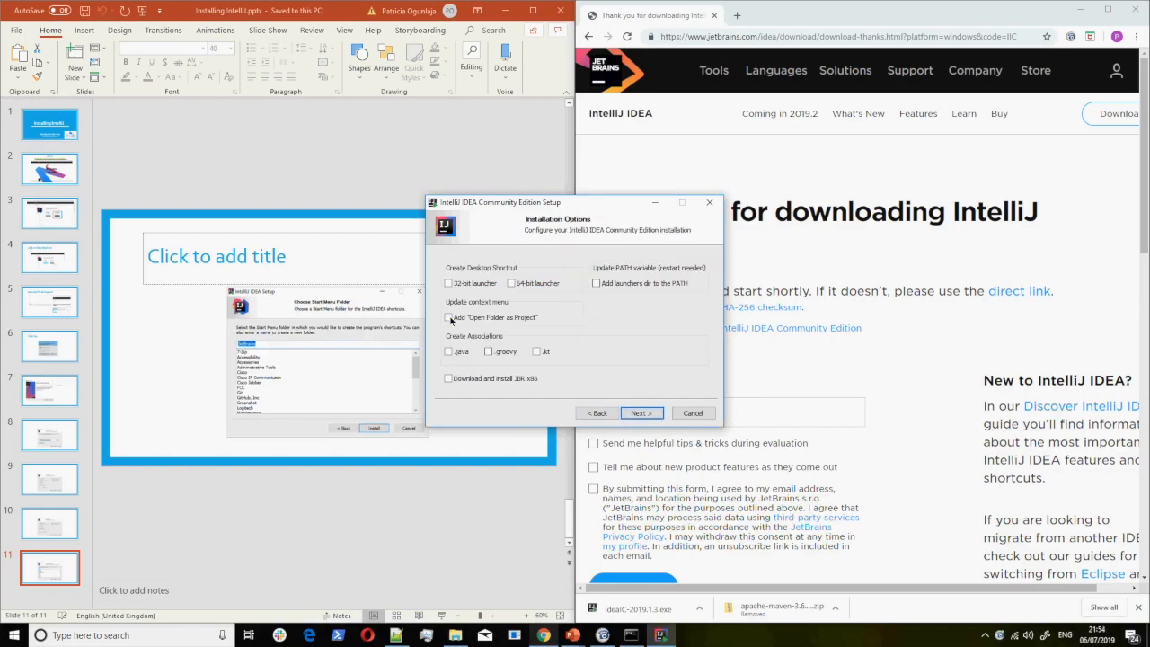
- Enable Add "Open Folder as Project", the .java association and Add launchers dir to the PATH, and accept these installation options
click(448, 318)
click(448, 351)
click(595, 284)
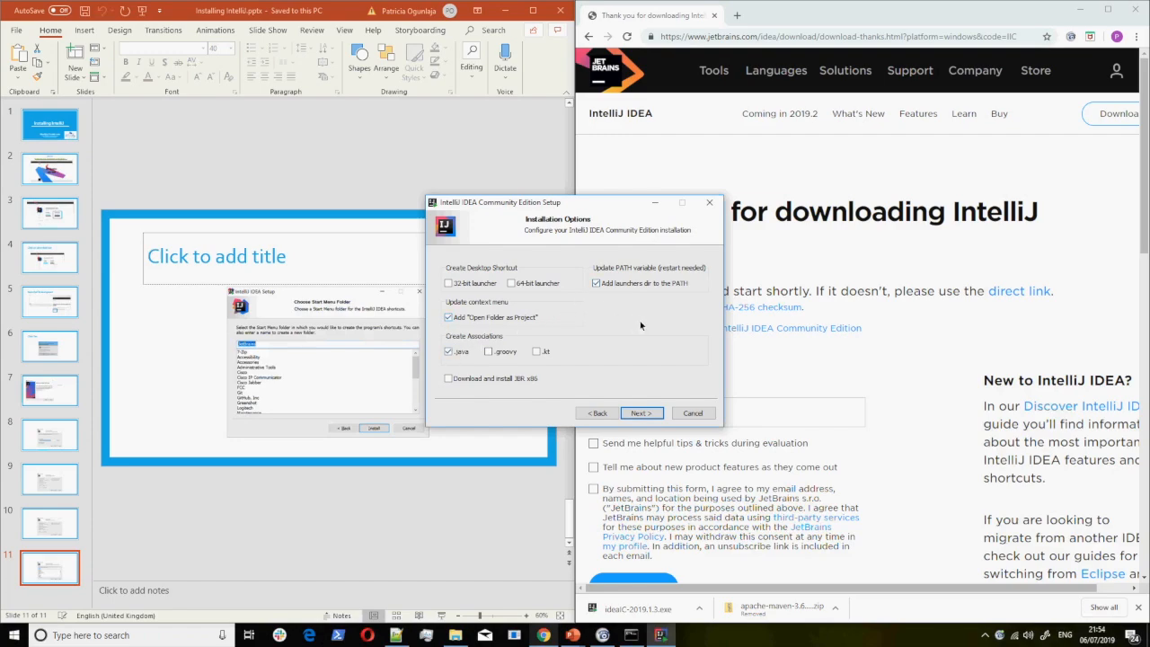
click(648, 412)
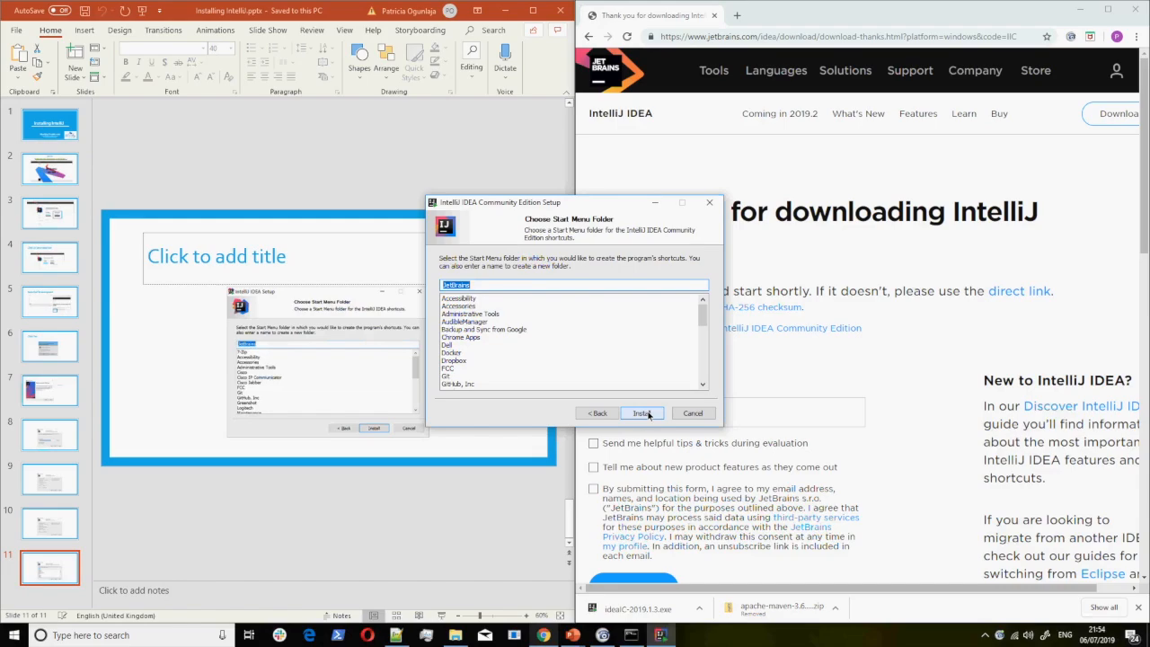
- Install with the JetBrains Start Menu folder and finish setup with the manual reboot option
click(644, 412)
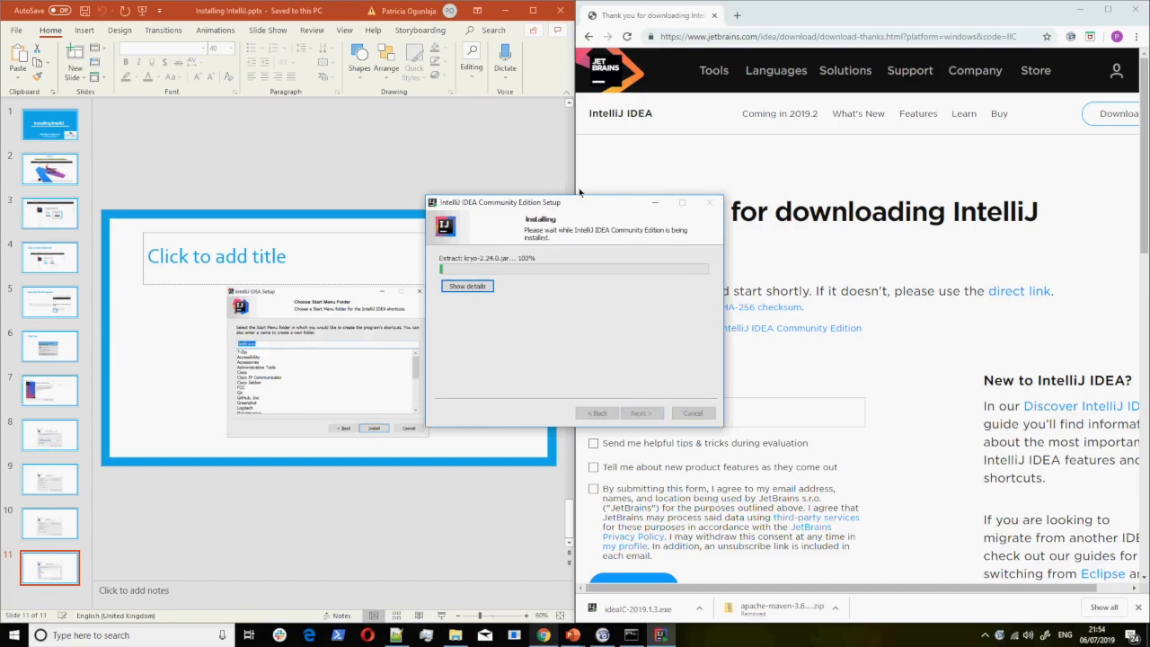
key(alt+p)
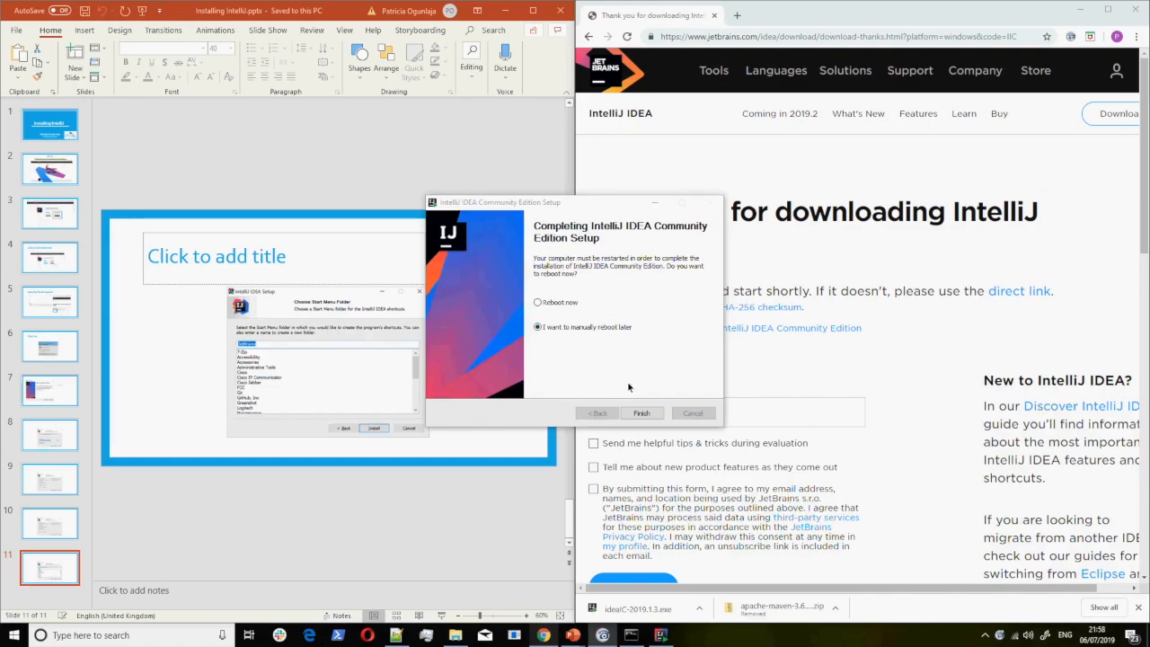
click(640, 413)
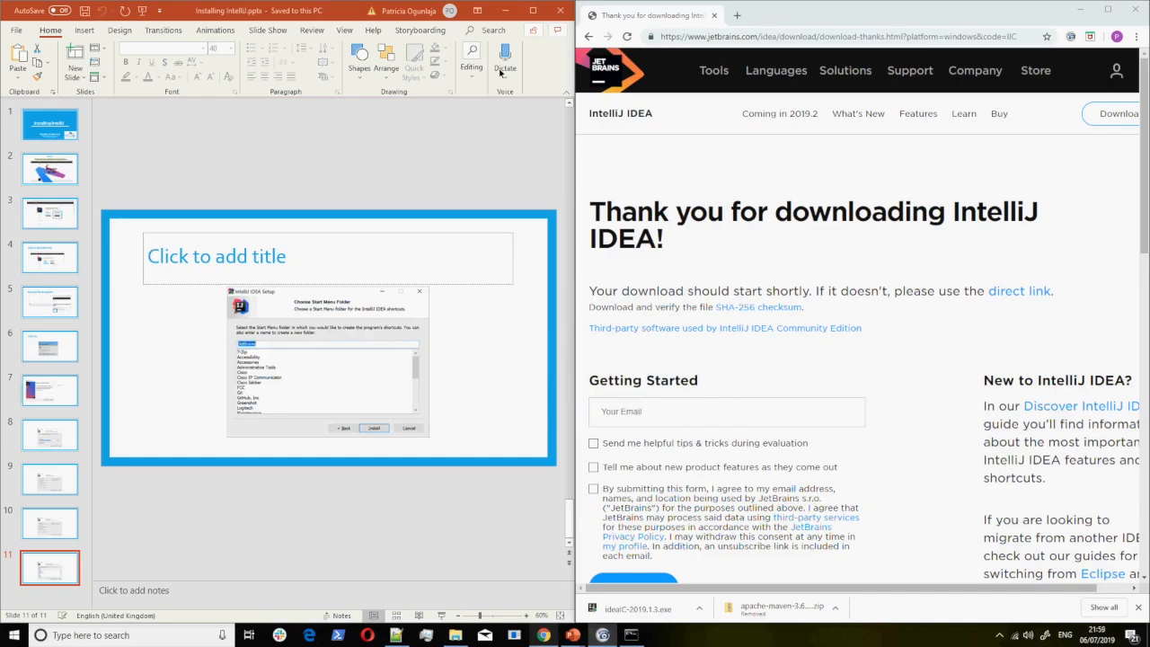
- Return to the presentation's title slide and search Windows for "intell"
click(49, 120)
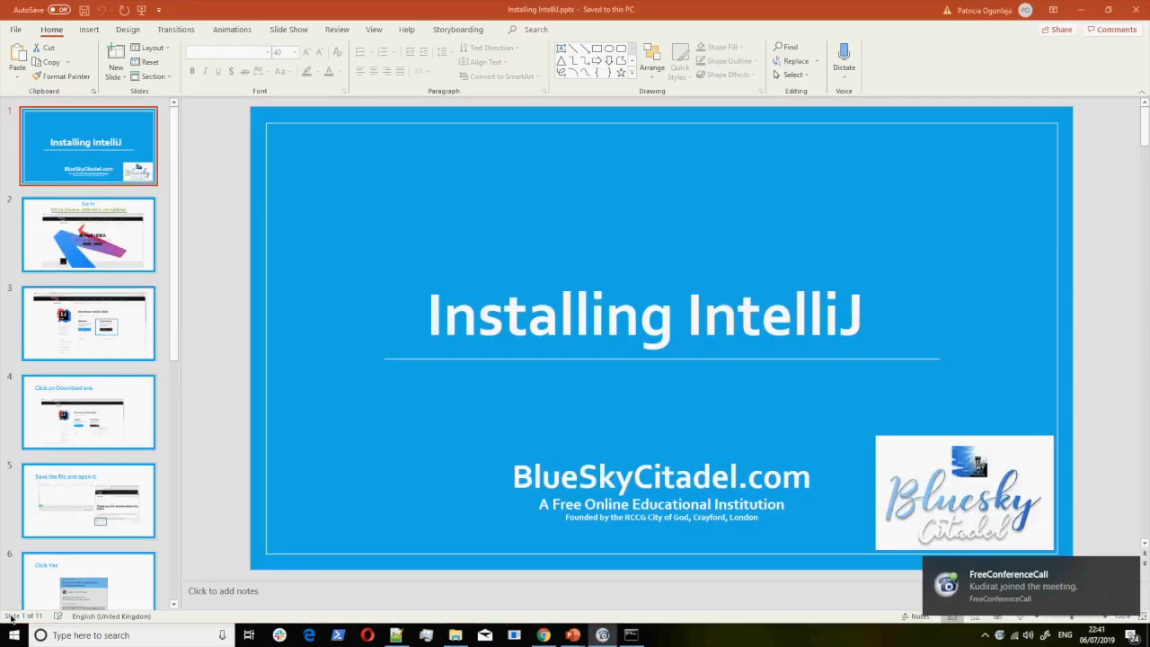
click(7, 640)
text(intell)
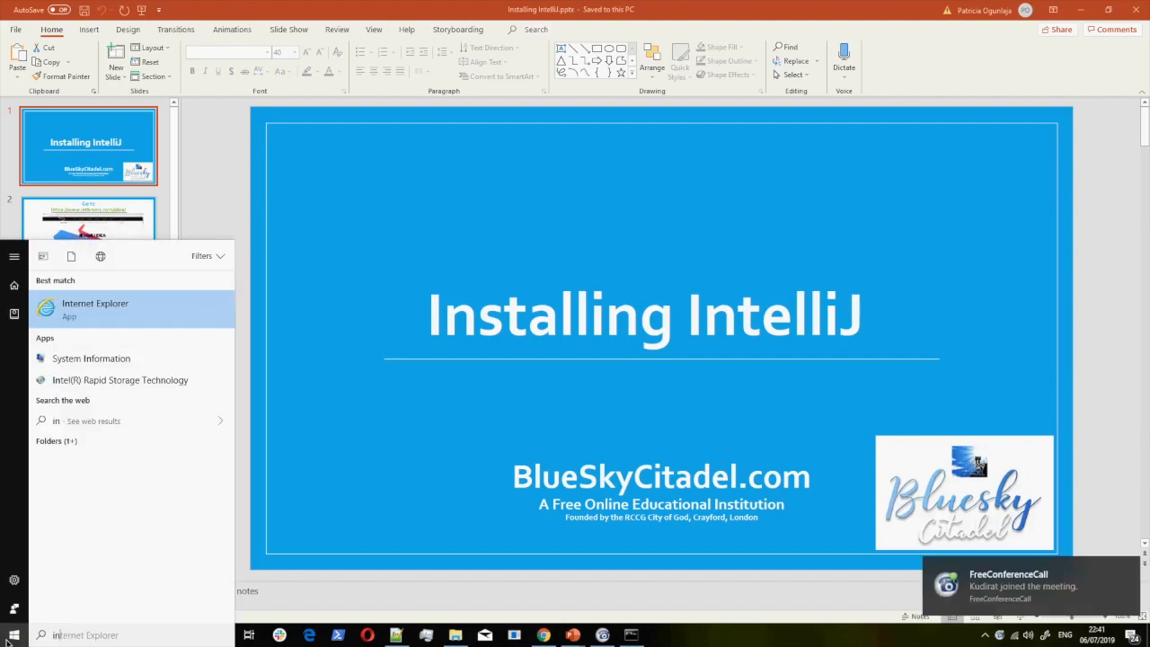